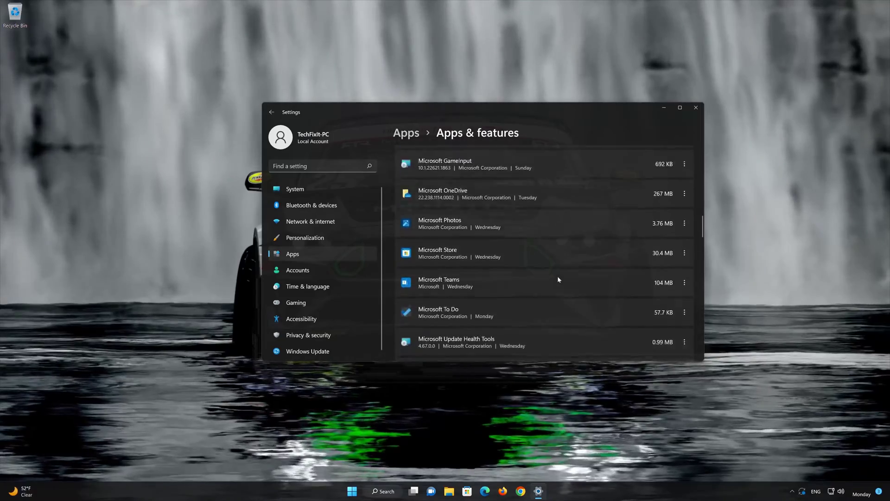
# Step: Open the advanced options of the Xbox app from the installed apps list
pyautogui.scroll(-15, 558, 281)
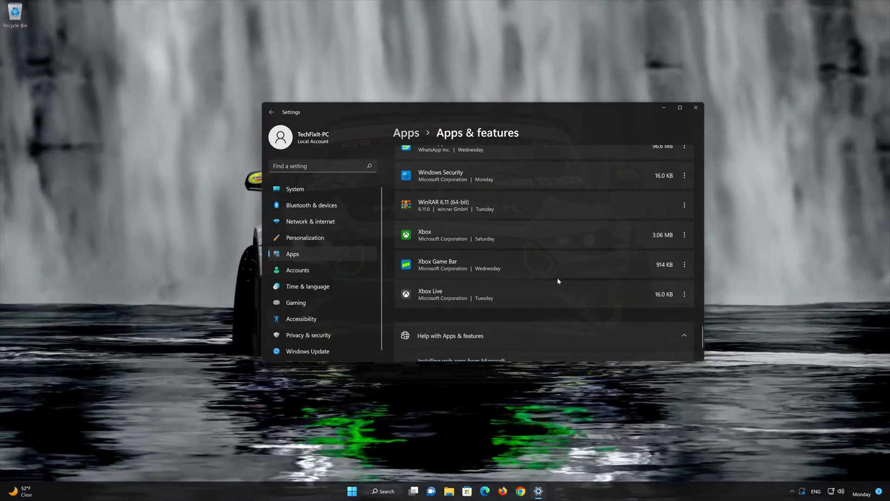
pyautogui.scroll(1, 558, 280)
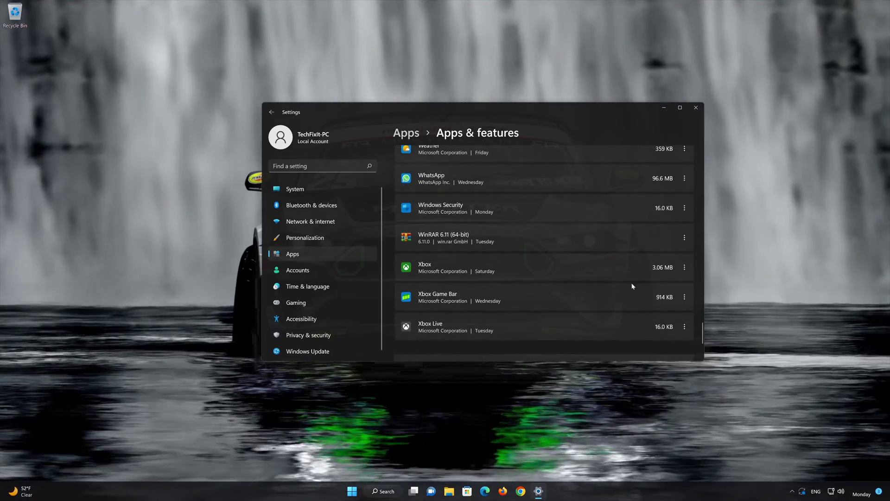
pyautogui.click(684, 268)
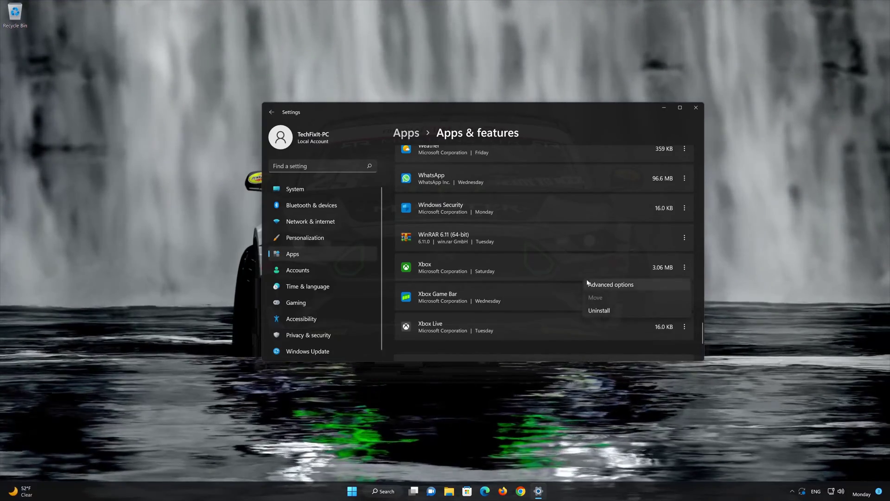
pyautogui.click(624, 285)
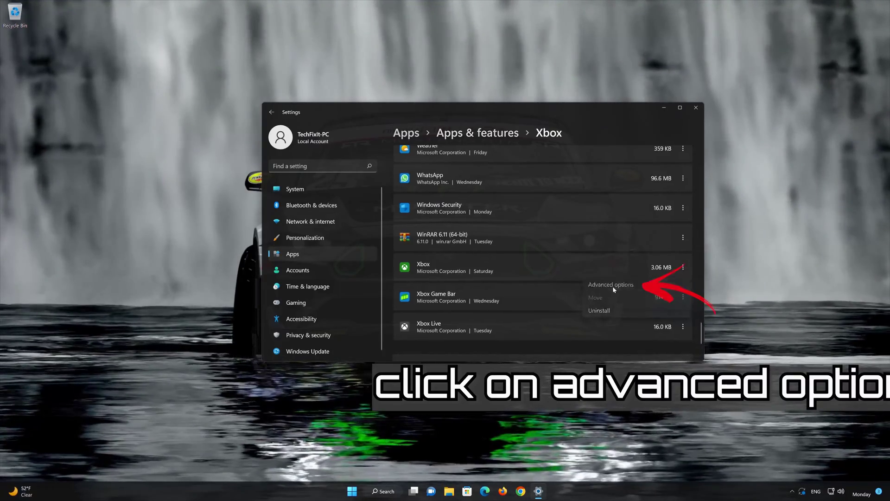
# Step: Repair the Xbox app, and reset it with its app data deleted
pyautogui.scroll(-10, 611, 288)
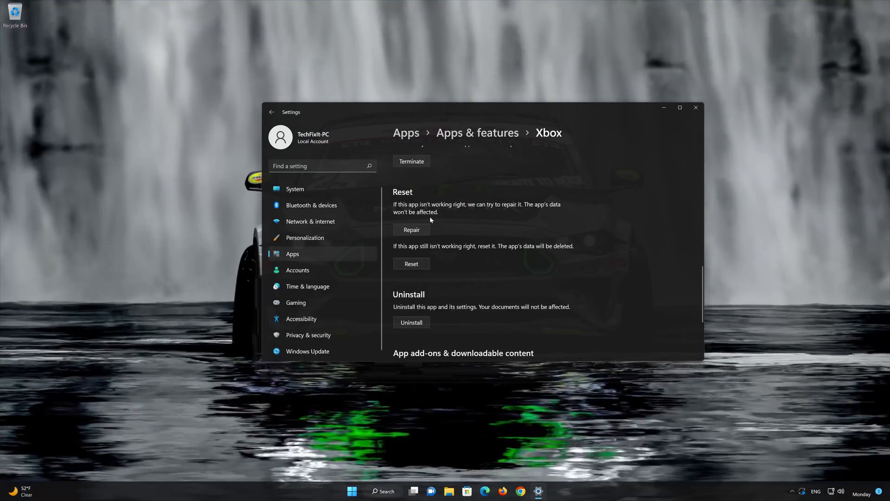
pyautogui.click(410, 234)
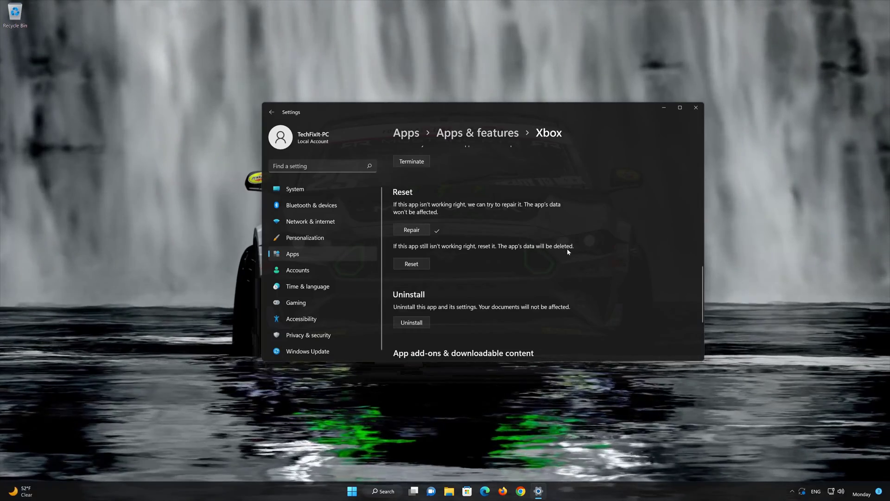
pyautogui.click(415, 264)
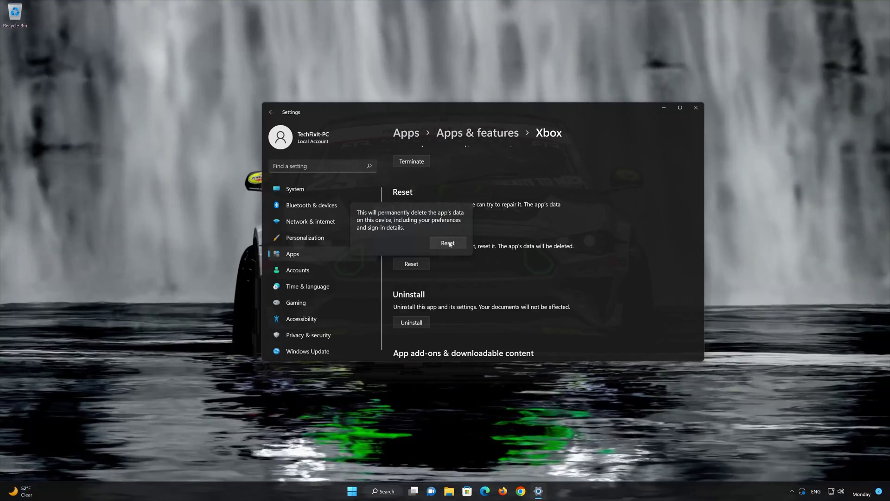
pyautogui.click(447, 243)
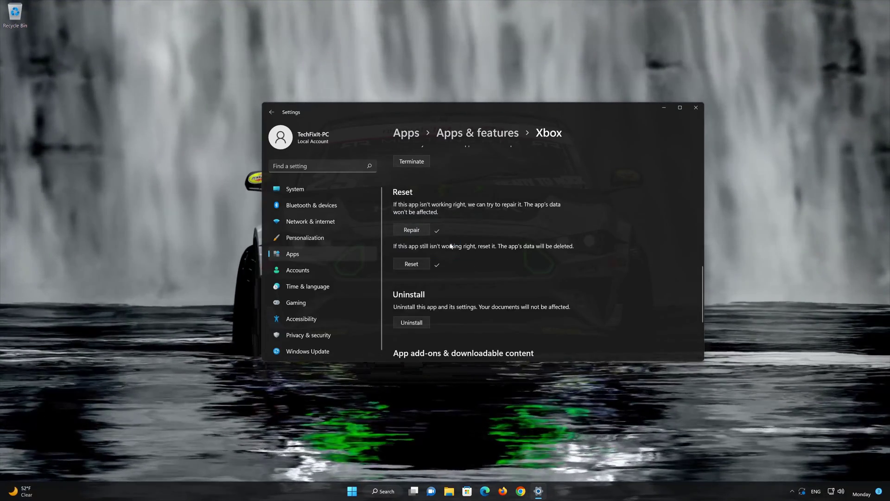
# Step: Uninstall the Xbox app and close the Settings window
pyautogui.scroll(-2, 449, 247)
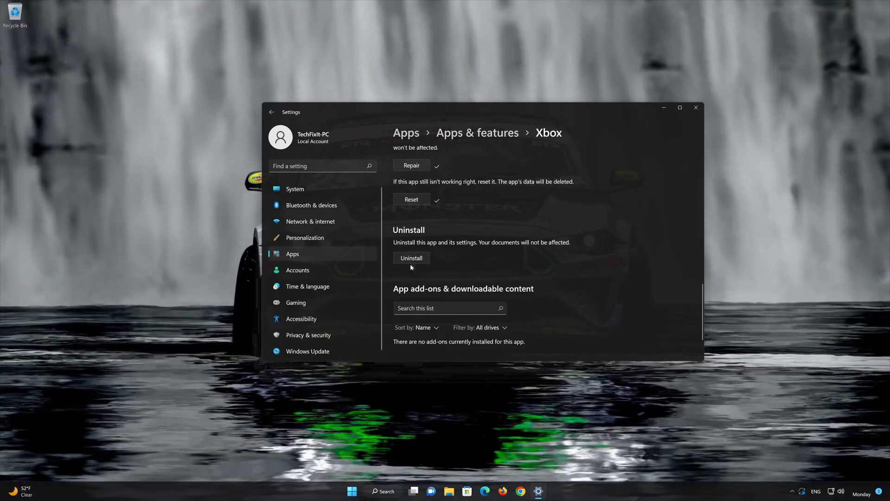
pyautogui.click(412, 258)
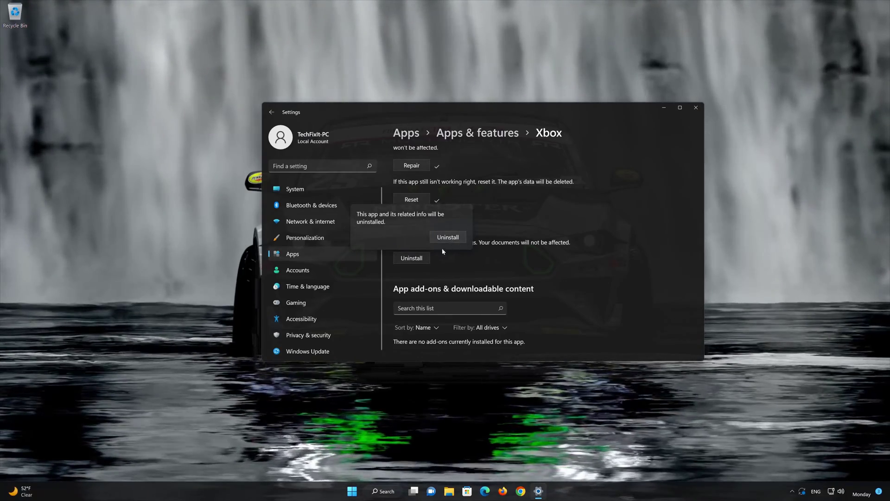
pyautogui.click(452, 240)
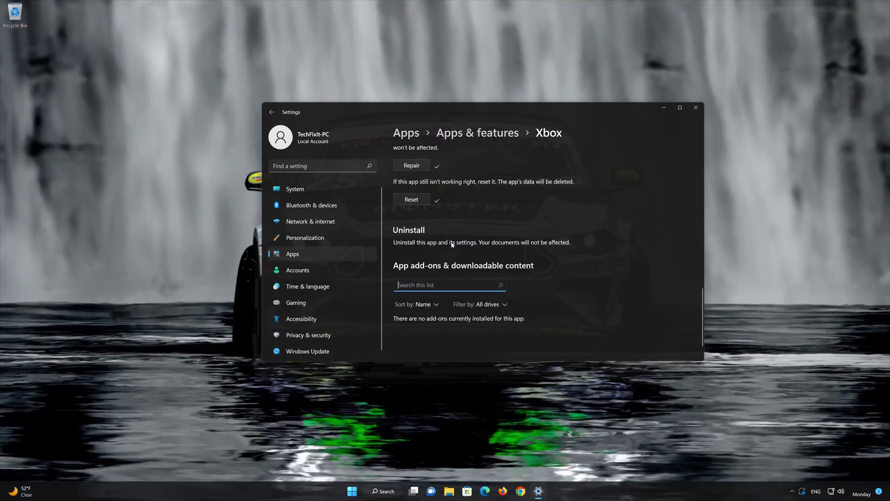
pyautogui.click(696, 107)
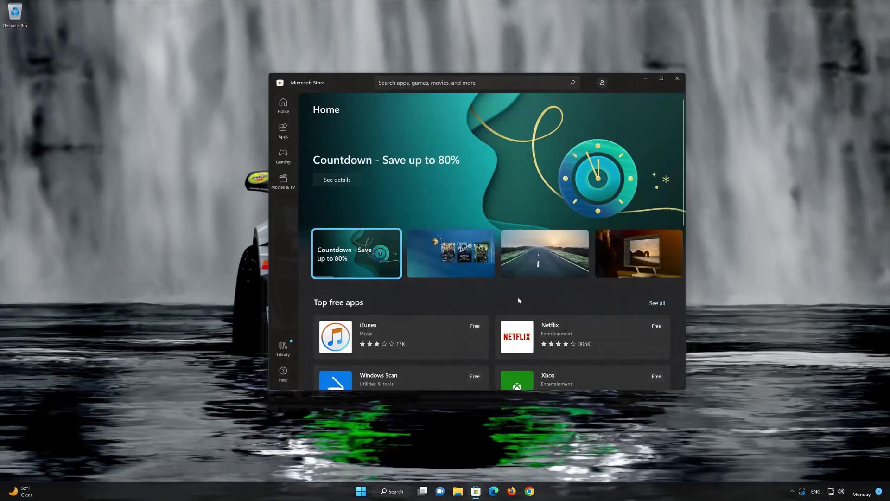
# Step: Search Microsoft Store for "xbox" and install the Xbox app from its product page
pyautogui.click(380, 82)
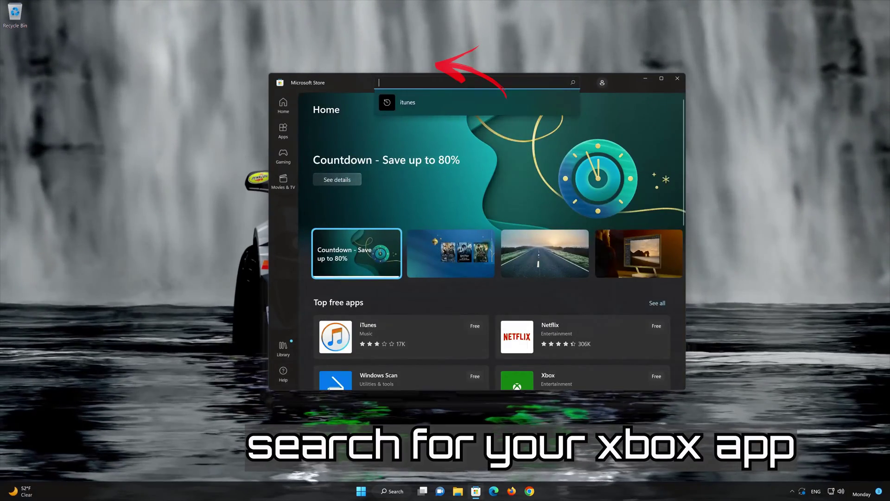
pyautogui.write('xbox')
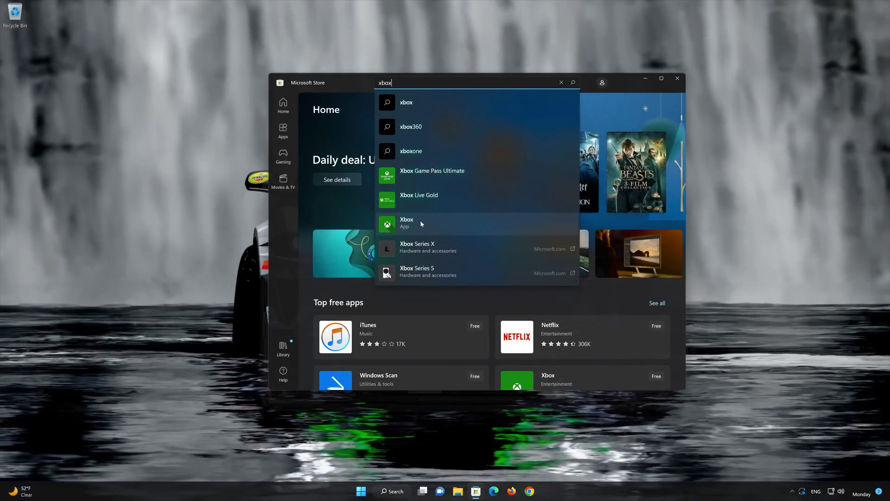
pyautogui.click(422, 223)
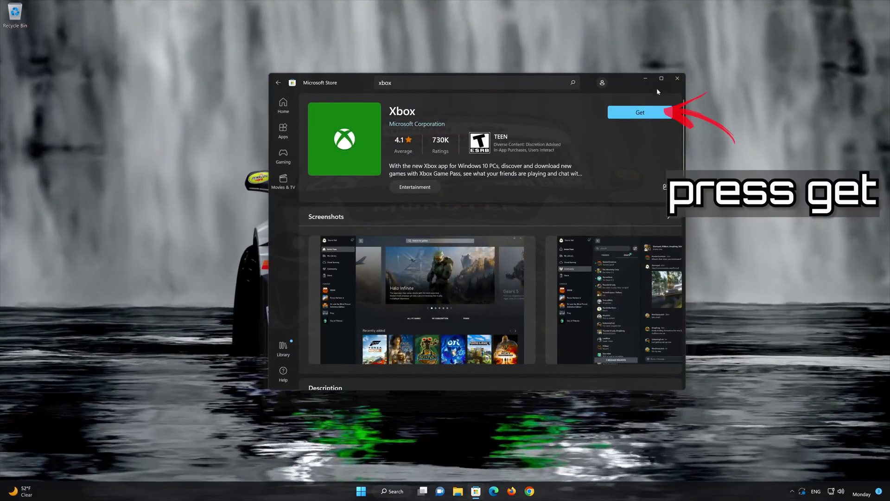
pyautogui.click(634, 113)
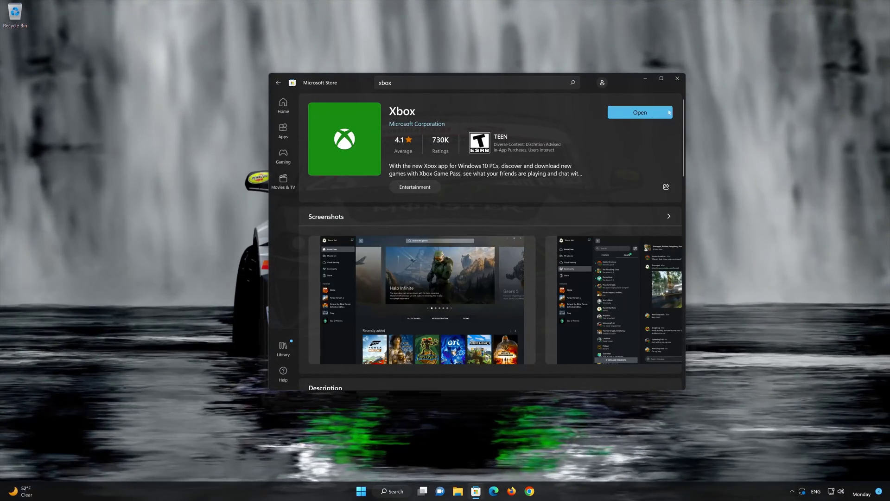
# Step: Launch the Xbox app and browse its PC Game Pass catalog, closing the app and Microsoft Store when done
pyautogui.click(656, 115)
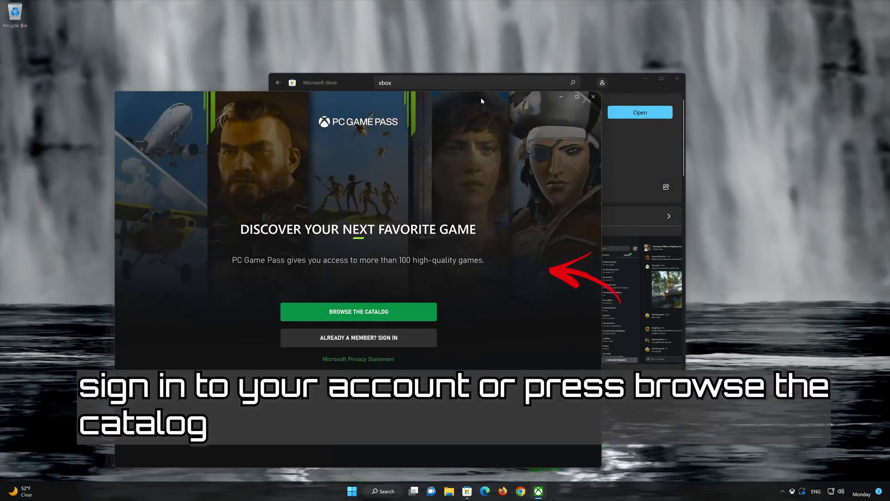
pyautogui.moveTo(480, 101); pyautogui.dragTo(595, 59)
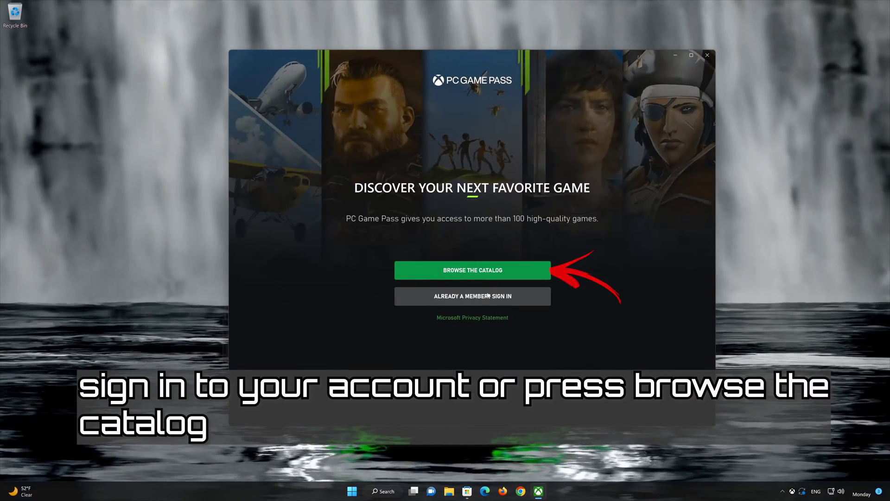
pyautogui.click(493, 269)
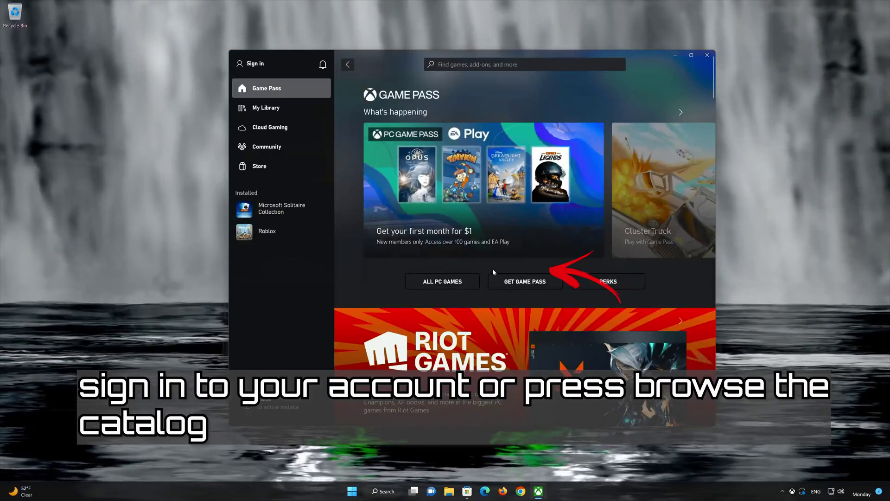
pyautogui.scroll(-5, 492, 269)
pyautogui.scroll(-10, 492, 268)
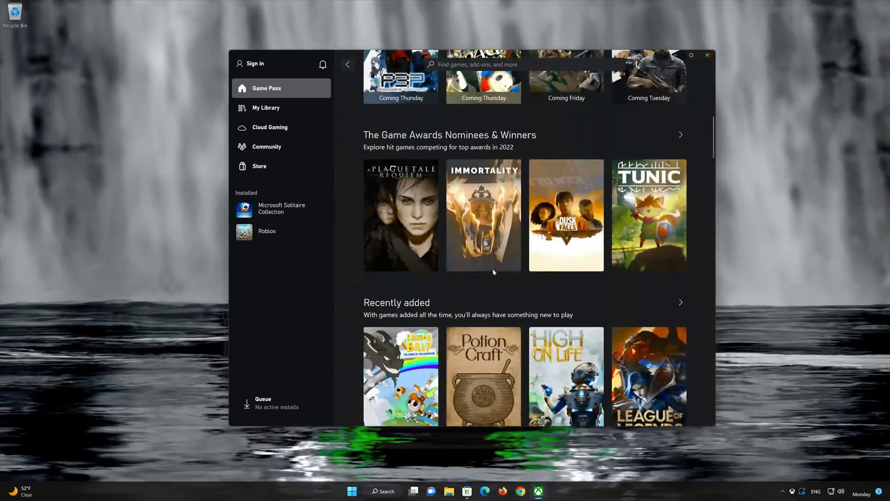
pyautogui.click(708, 56)
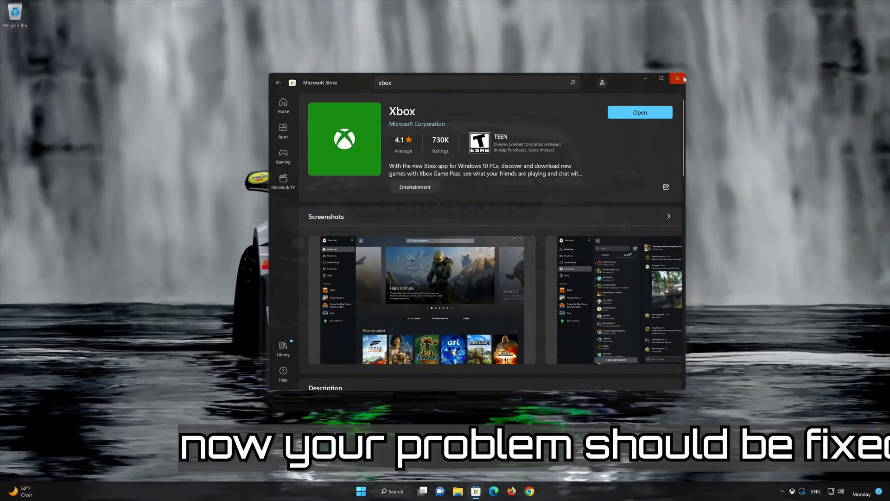
pyautogui.click(683, 78)
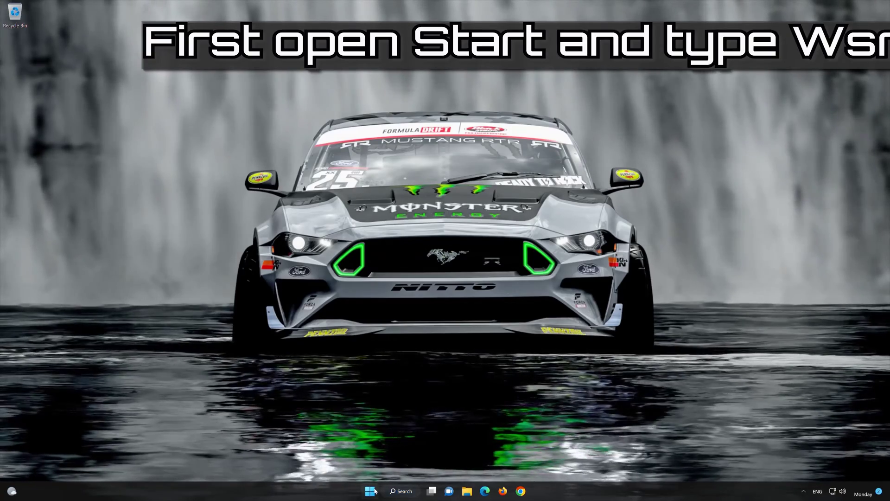
# Step: Find the wsreset command through Windows search and run it to reset the Microsoft Store cache
pyautogui.click(371, 490)
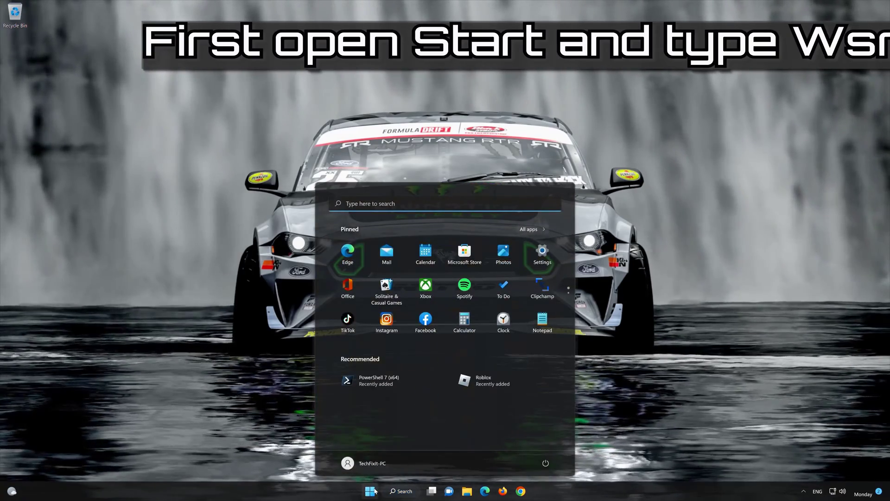
pyautogui.write('wsreset')
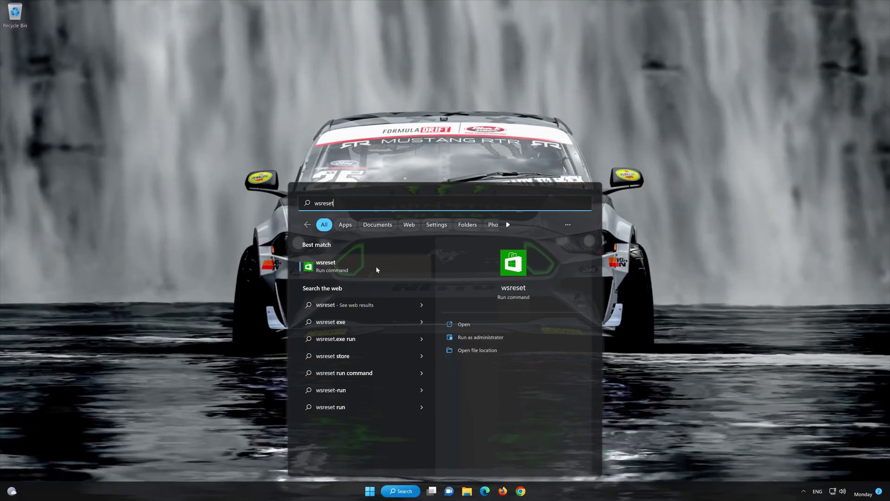
pyautogui.click(377, 270)
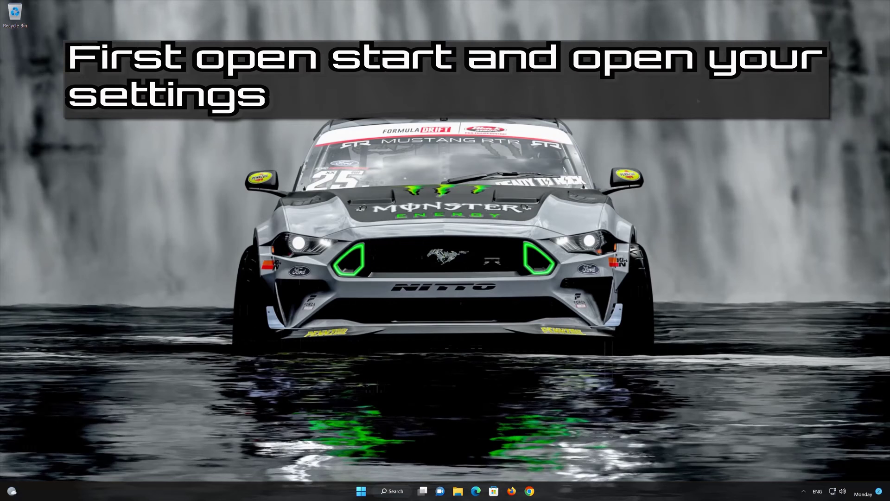
# Step: Open Windows Settings and go to the Apps & features page
pyautogui.click(361, 491)
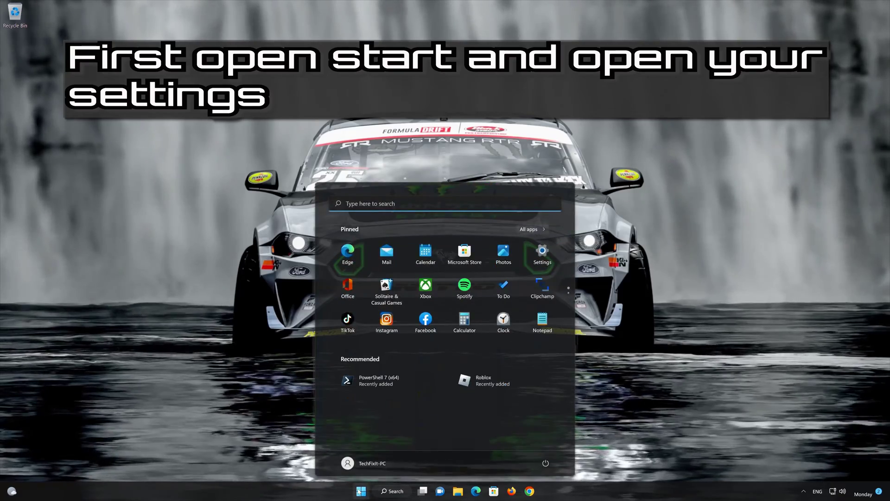
pyautogui.click(546, 254)
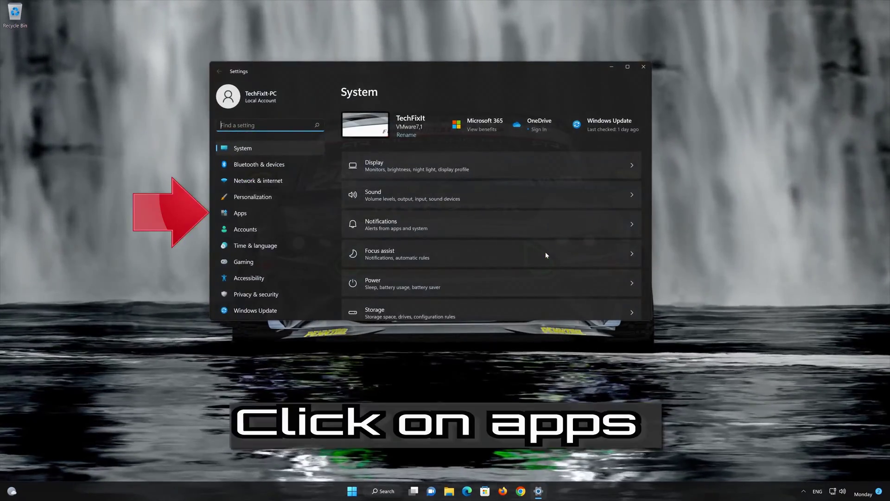
pyautogui.click(274, 210)
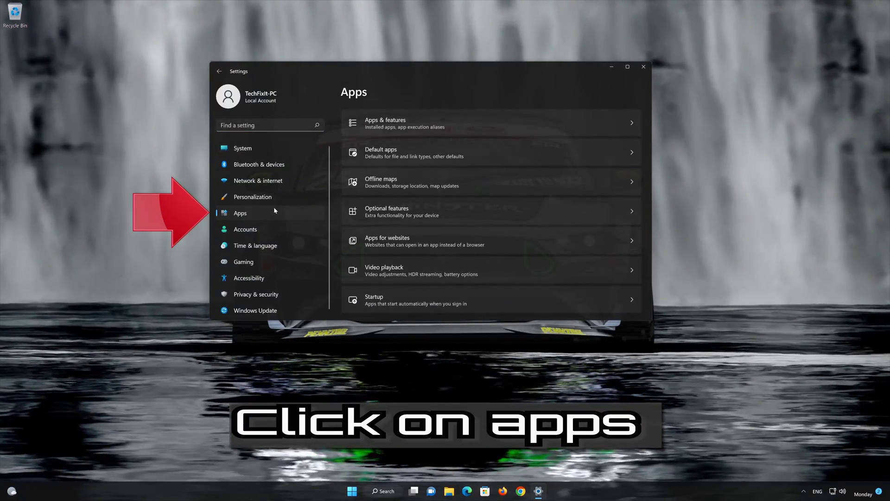
pyautogui.click(450, 117)
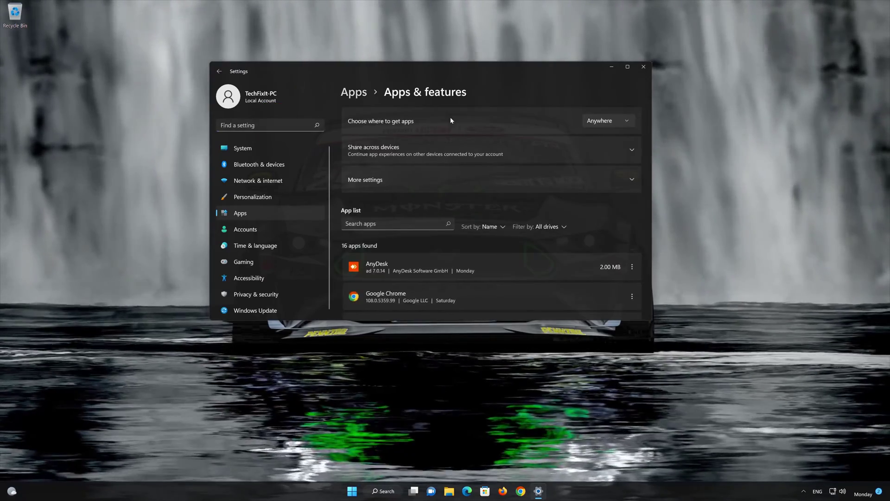
# Step: Locate Microsoft Store in the list of installed apps and open its advanced options
pyautogui.scroll(-6, 489, 216)
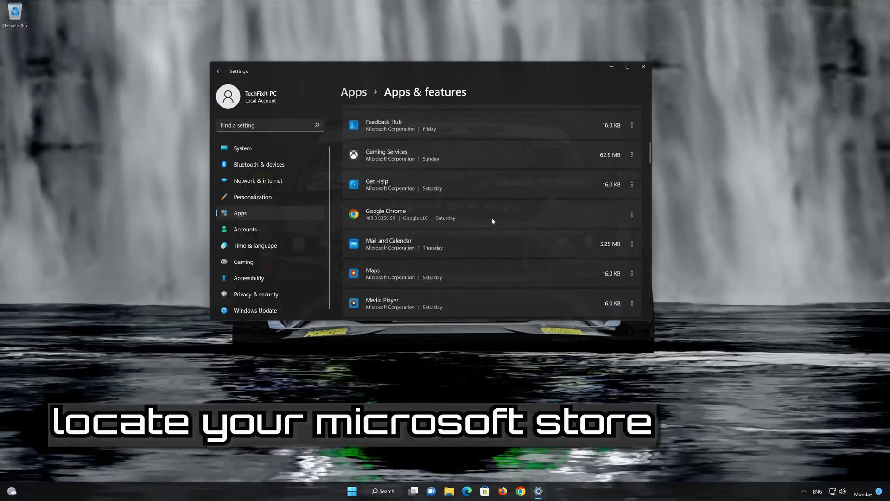
pyautogui.scroll(-5, 492, 221)
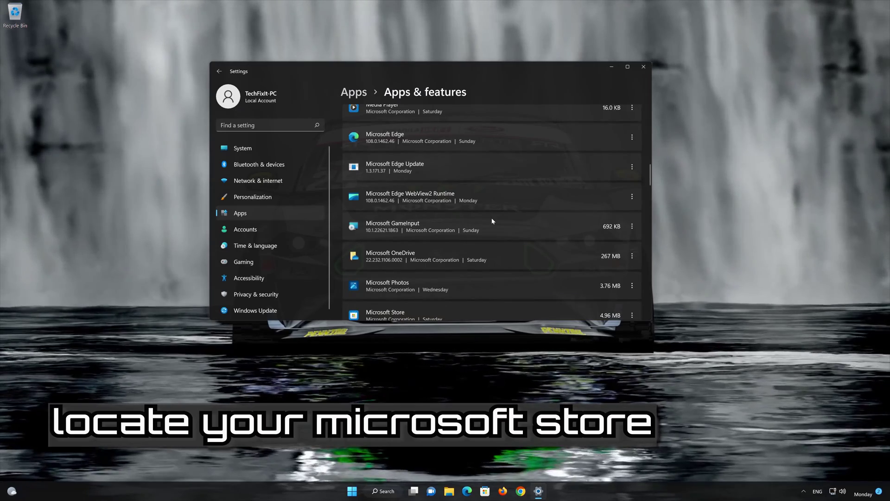
pyautogui.scroll(-2, 492, 221)
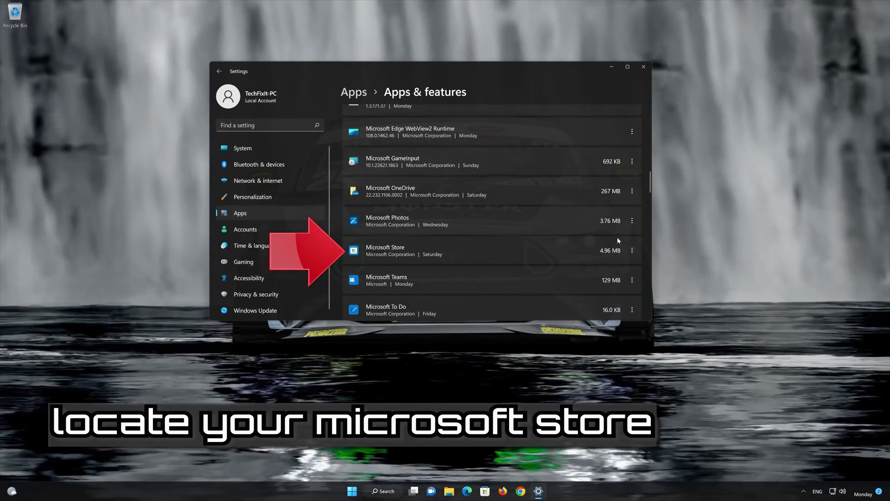
pyautogui.click(633, 251)
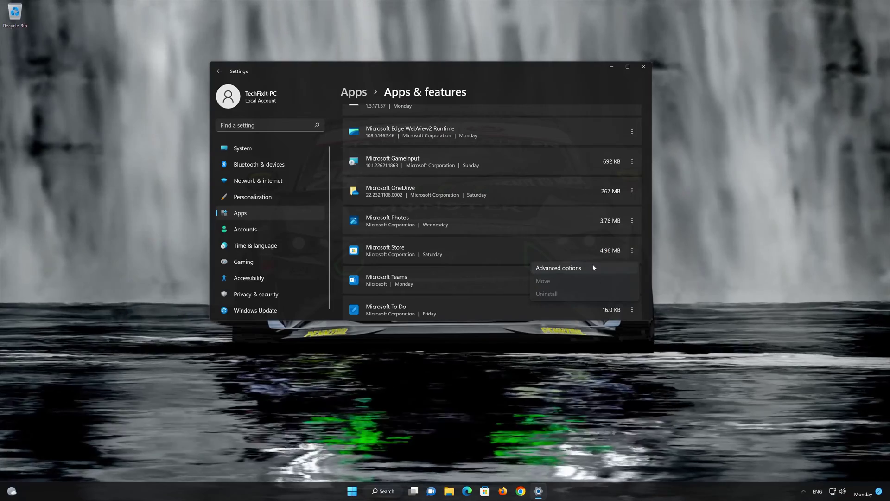
pyautogui.click(594, 267)
# Step: Repair the Microsoft Store app, then reset it and confirm deleting its app data
pyautogui.scroll(-5, 584, 264)
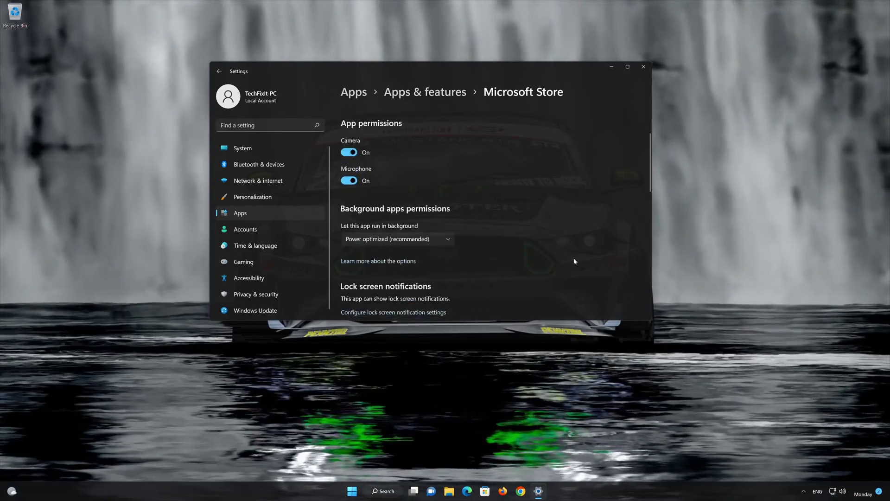
pyautogui.scroll(-4, 574, 261)
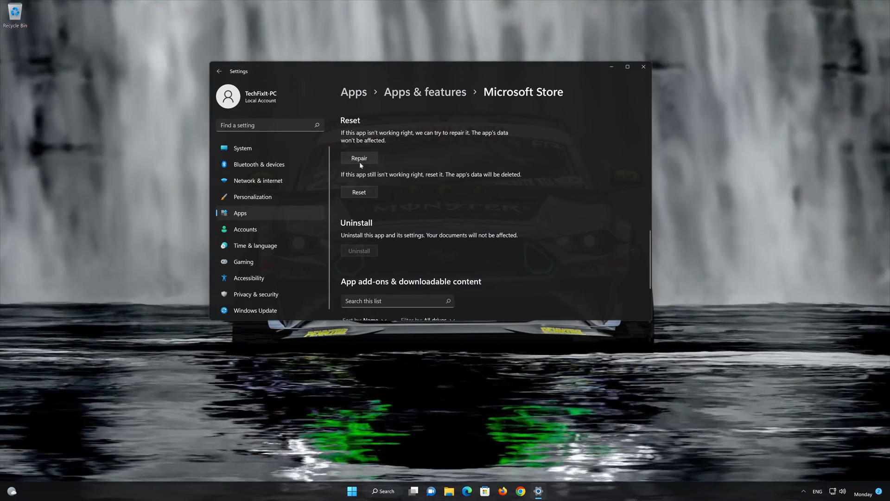
pyautogui.click(369, 159)
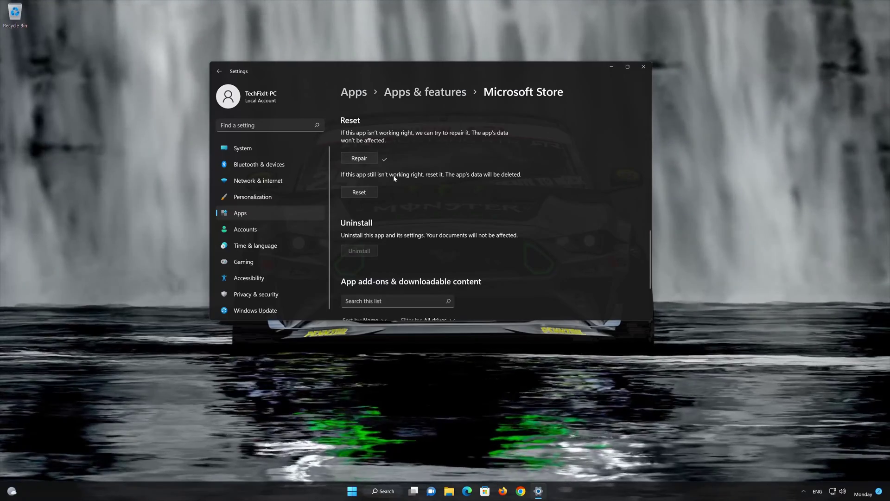
pyautogui.click(355, 192)
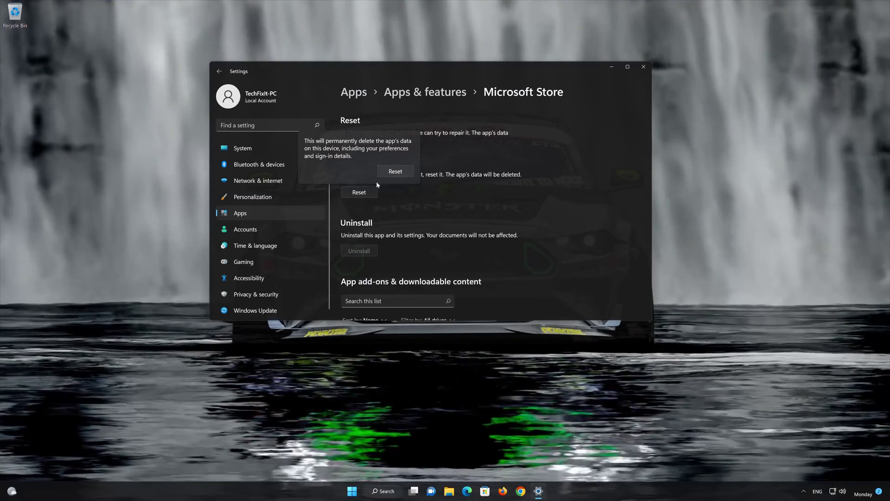
pyautogui.click(394, 172)
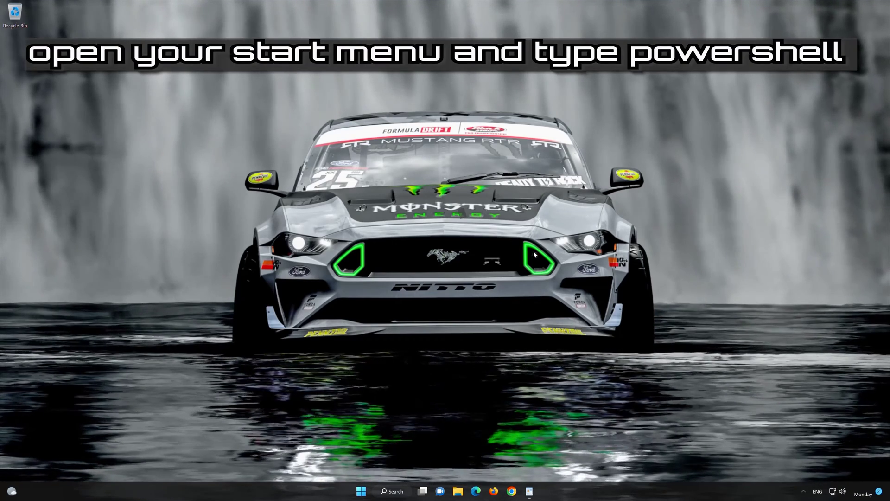
# Step: Search Windows for "powershell", run PowerShell 7 (x64) as administrator with elevation allowed, and move its window toward the middle of the desktop
pyautogui.click(360, 494)
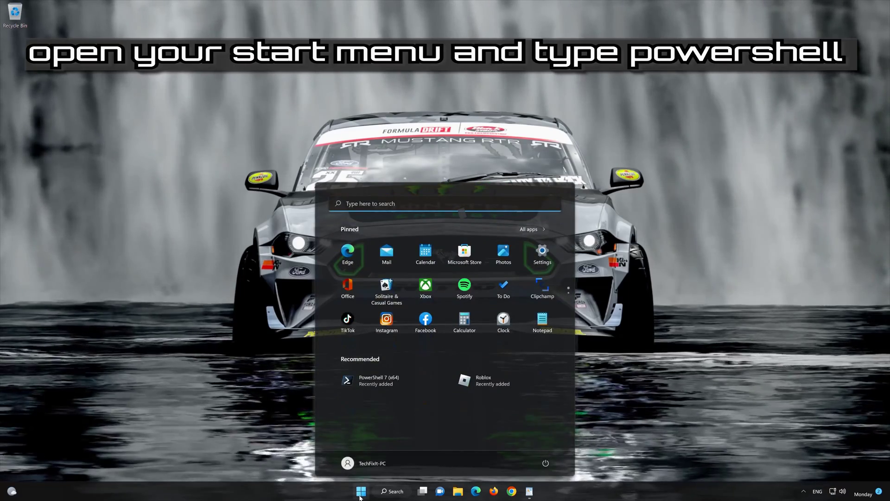
pyautogui.write('powersh')
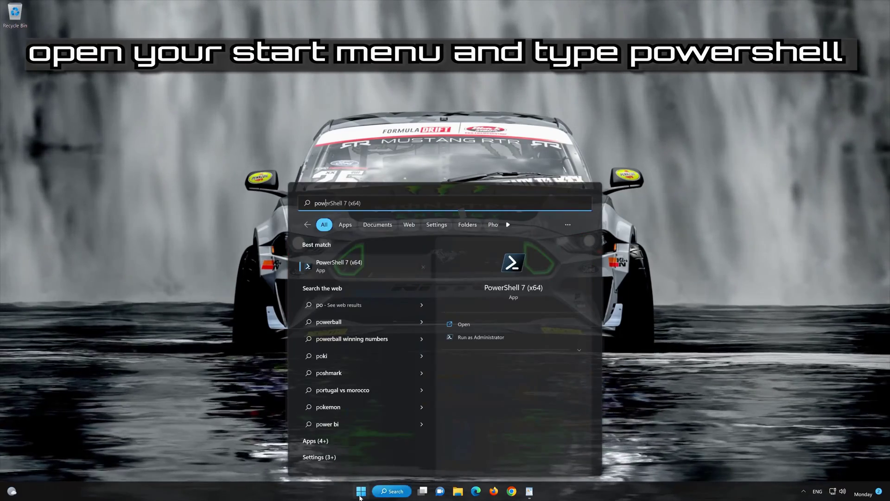
pyautogui.write('ell')
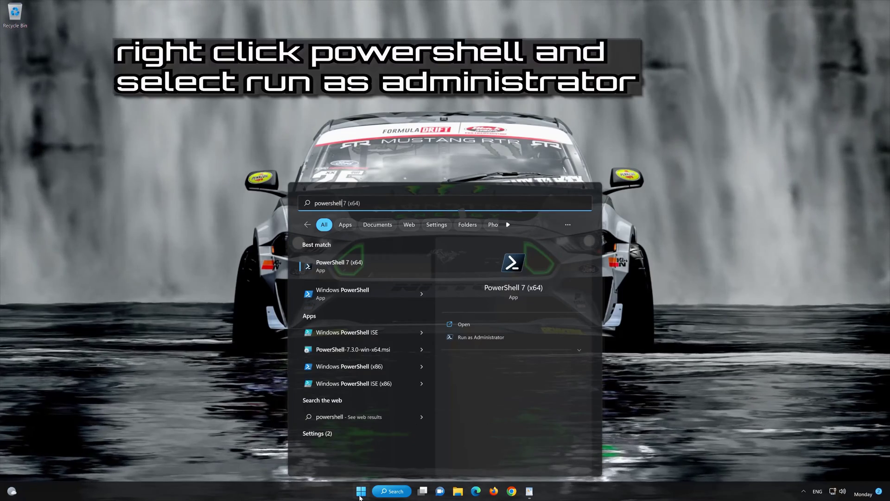
pyautogui.rightClick(379, 268)
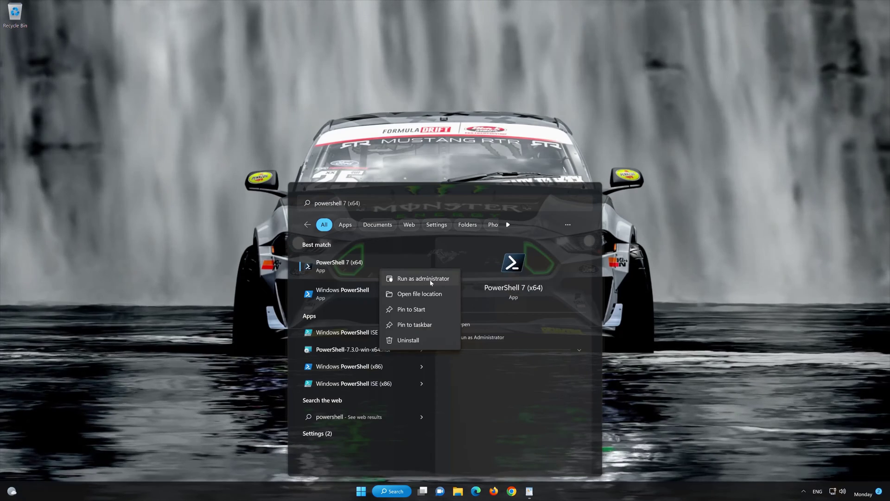
pyautogui.press('Escape')
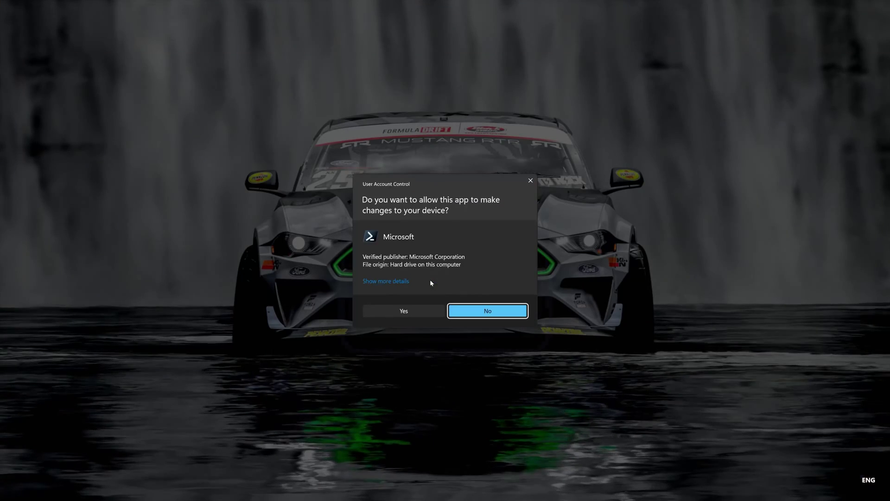
pyautogui.click(402, 311)
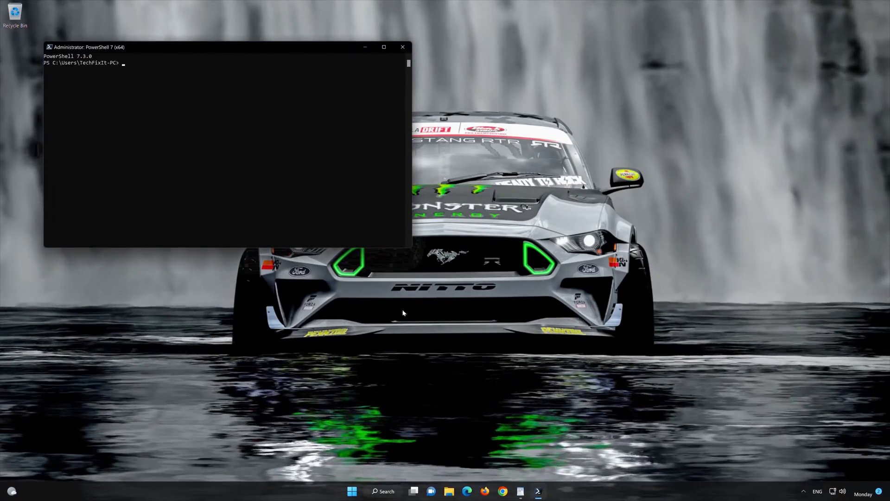
pyautogui.moveTo(281, 49); pyautogui.dragTo(529, 96)
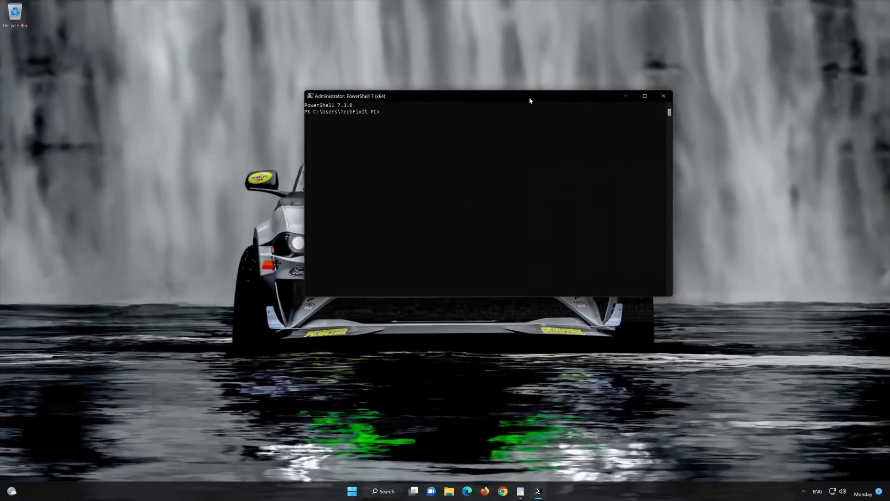
# Step: Switch to the WordPad document, copy the first command, Get-AppXPackage *WindowsStore* -AllUsers with its Foreach part, and minimize WordPad
pyautogui.click(520, 491)
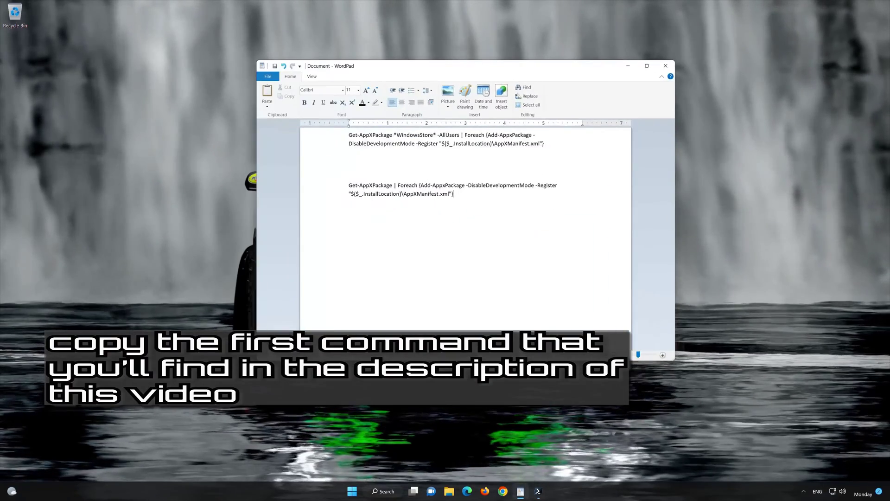
pyautogui.moveTo(544, 143); pyautogui.dragTo(349, 134)
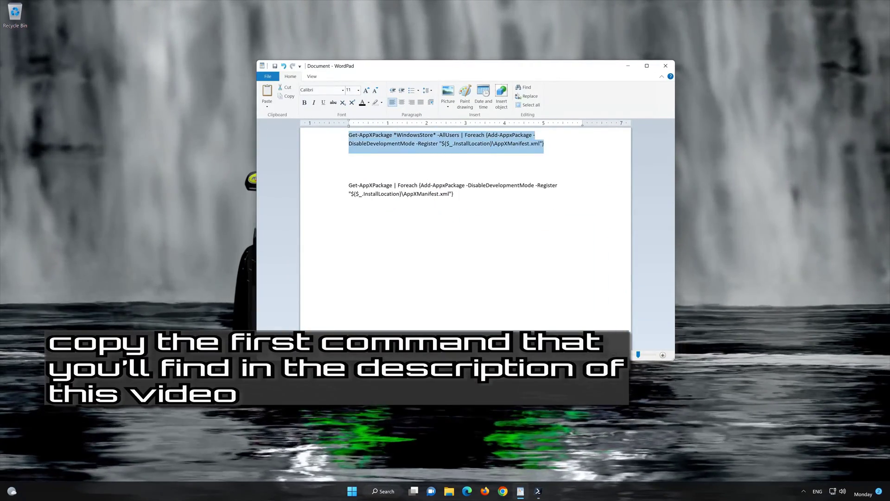
pyautogui.rightClick(366, 138)
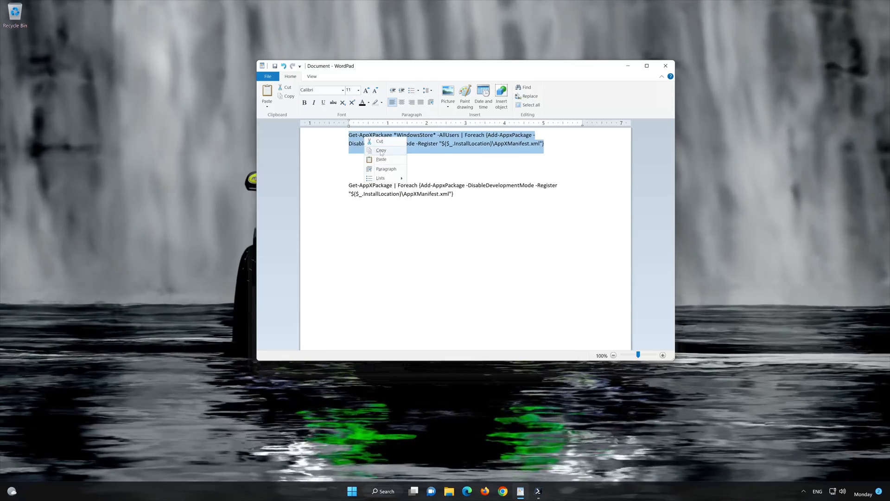
pyautogui.click(381, 151)
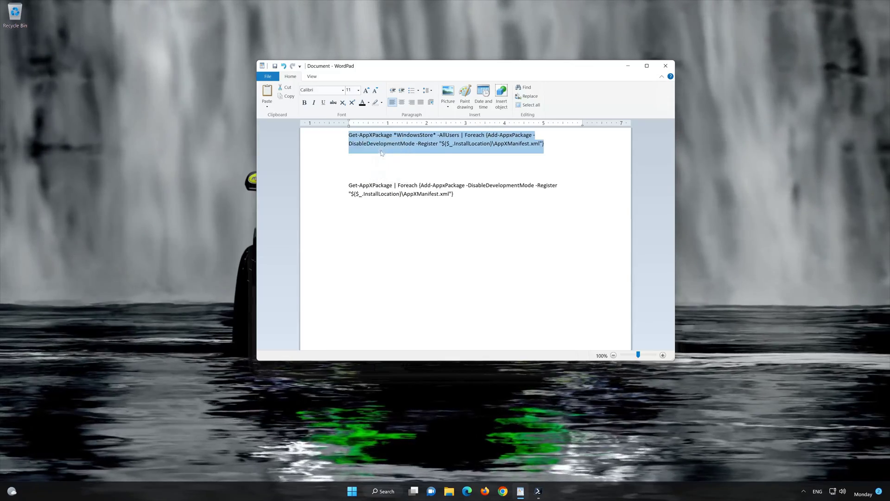
pyautogui.click(629, 67)
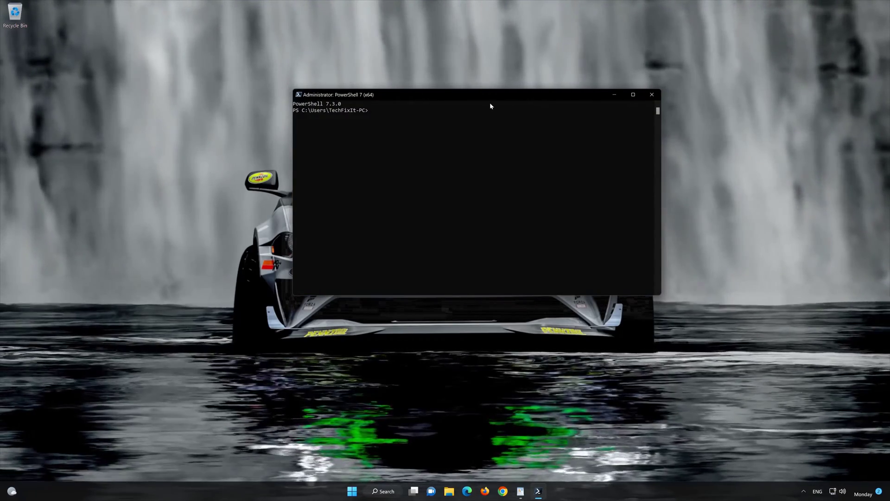
# Step: Paste the copied WindowsStore re-registration command into the administrator PowerShell window and run it
pyautogui.rightClick(482, 95)
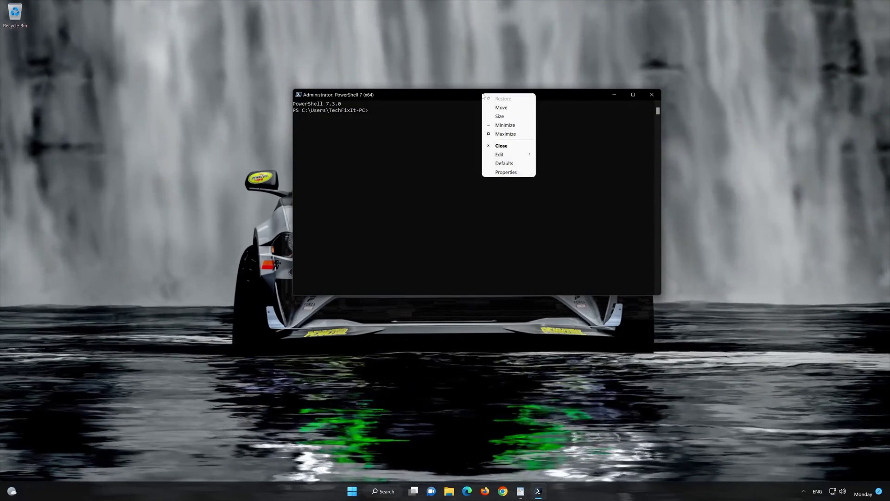
pyautogui.moveTo(508, 155)
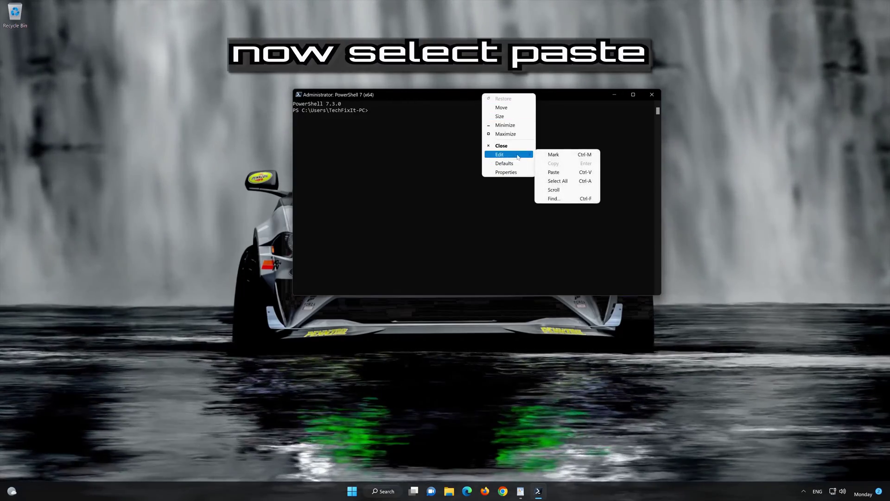
pyautogui.click(580, 170)
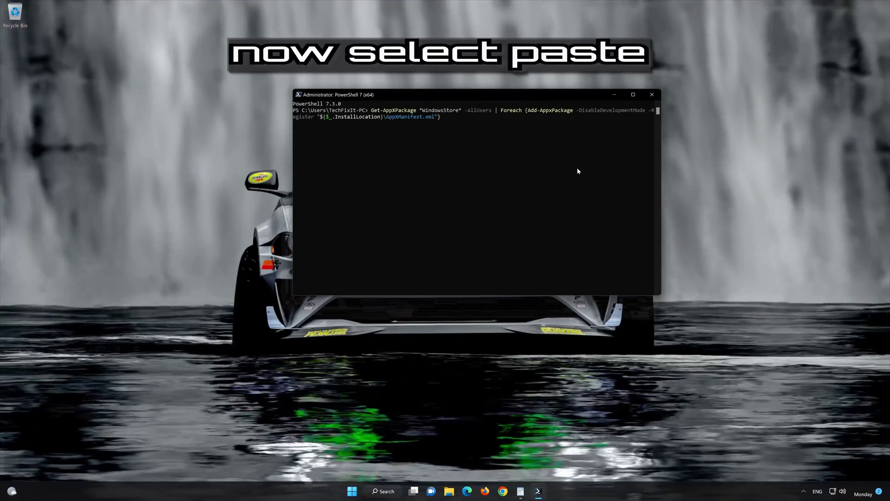
pyautogui.press('Return')
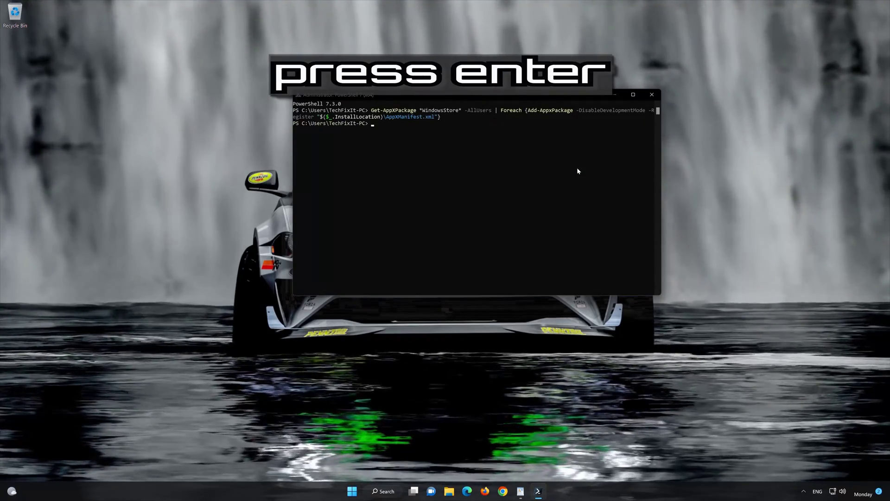
# Step: Return to WordPad, copy the second command, Get-AppXPackage | Foreach with Add-AppxPackage -DisableDevelopmentMode -Register, and minimize the document
pyautogui.click(522, 492)
pyautogui.moveTo(453, 199); pyautogui.dragTo(349, 185)
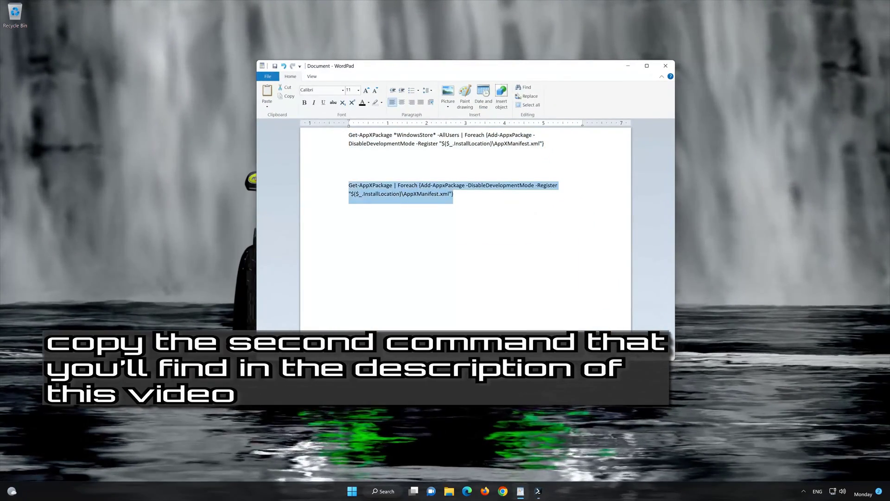
pyautogui.rightClick(368, 186)
pyautogui.click(383, 200)
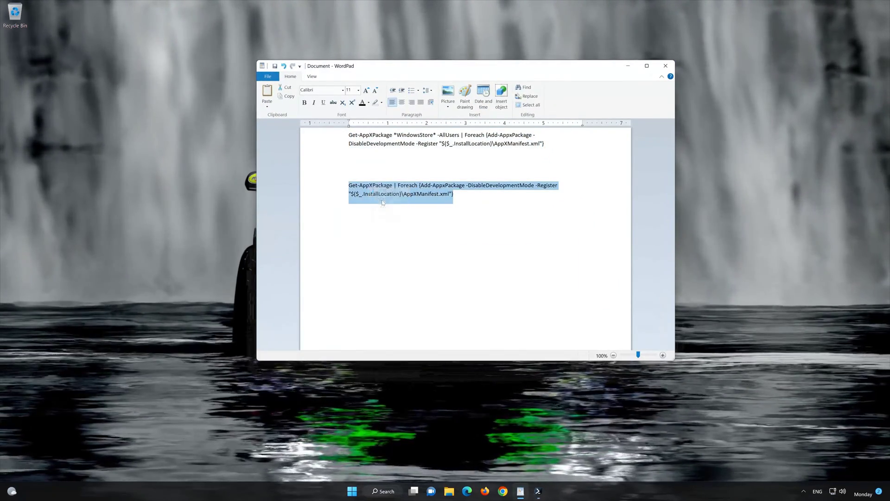
pyautogui.click(628, 66)
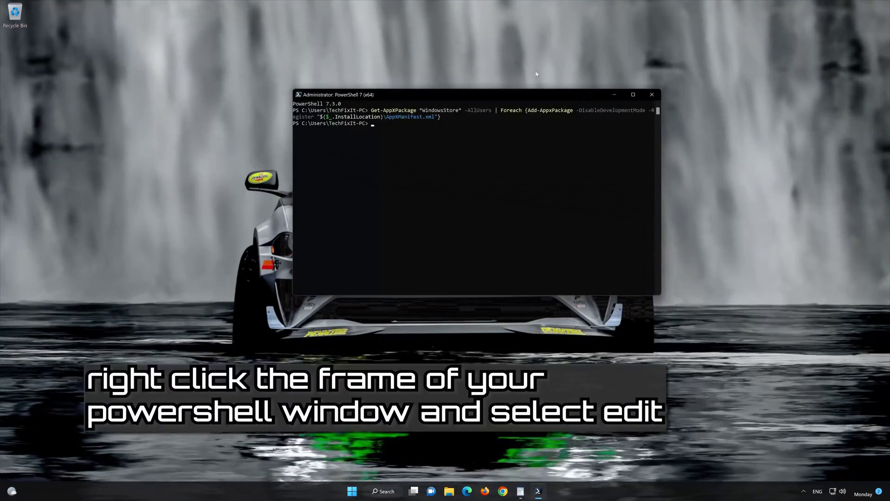